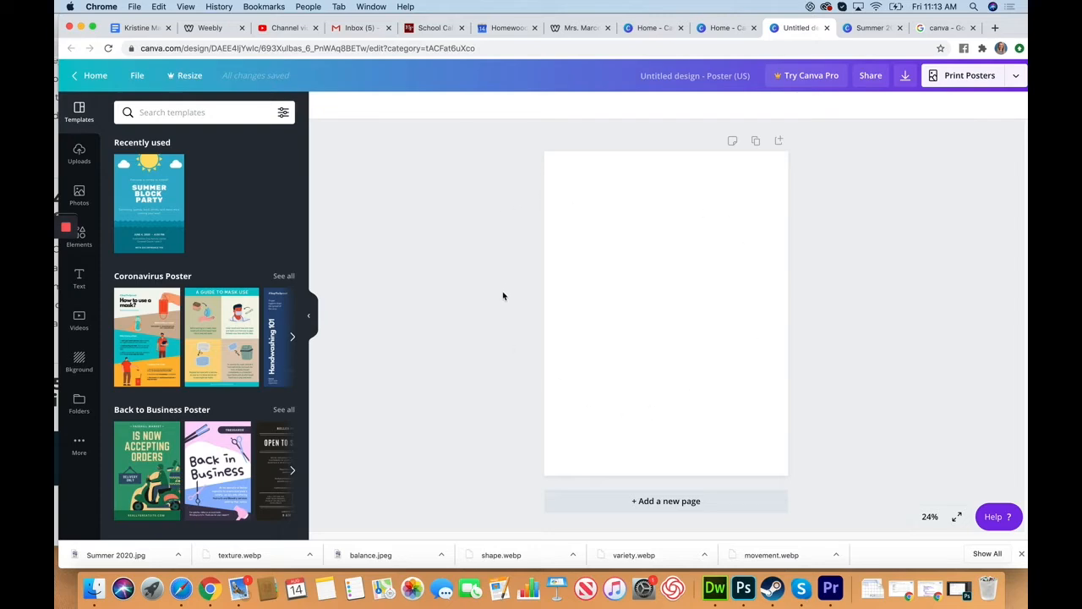
Browse the available poster templates and the trending stock photos
scroll(251, 395, "down", 15)
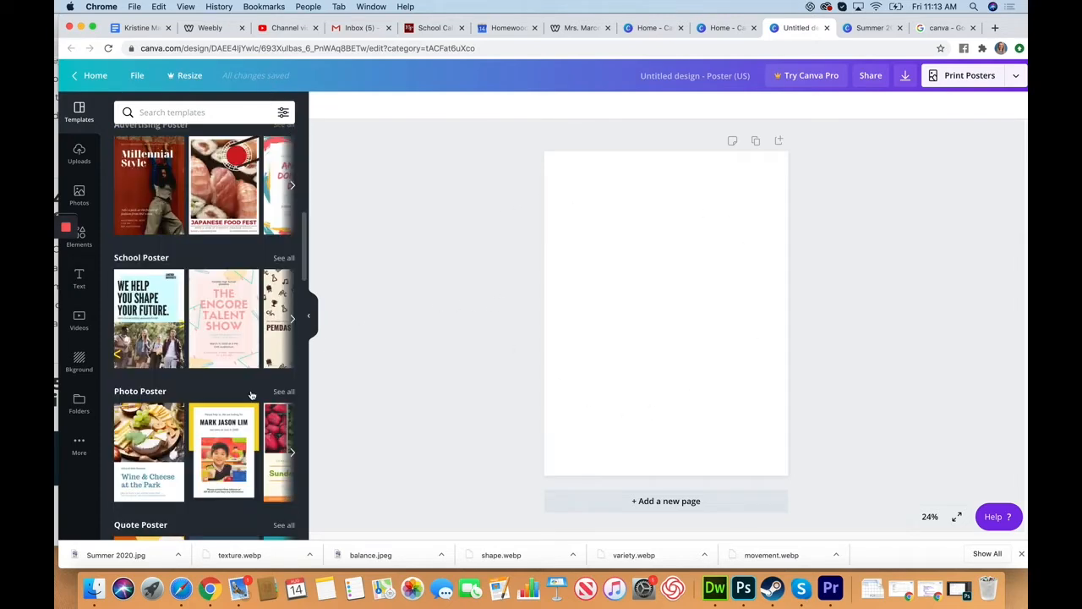
scroll(251, 395, "down", 10)
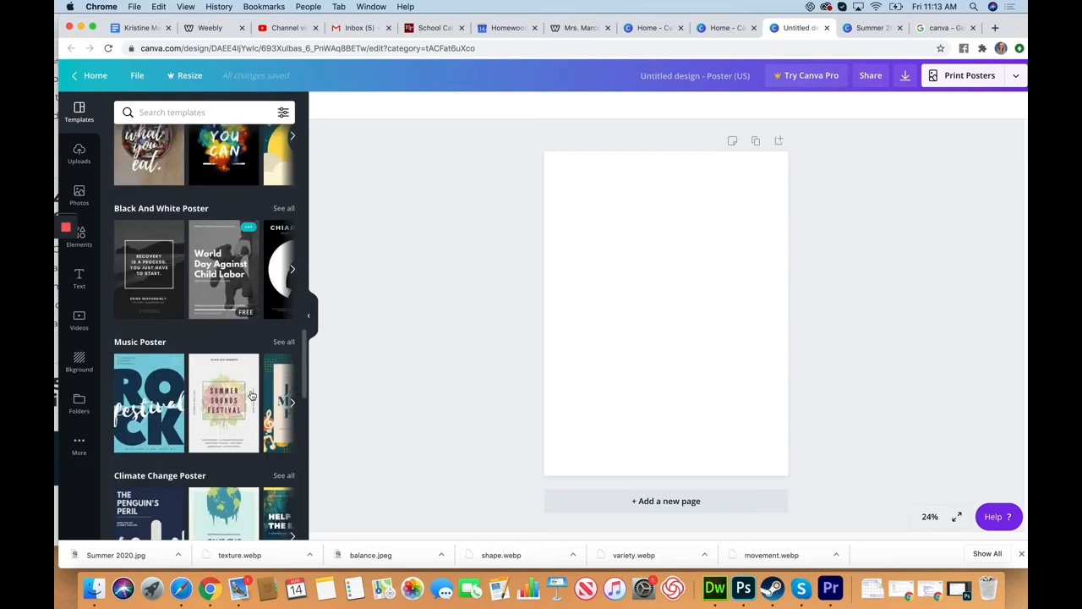
scroll(251, 395, "down", 2)
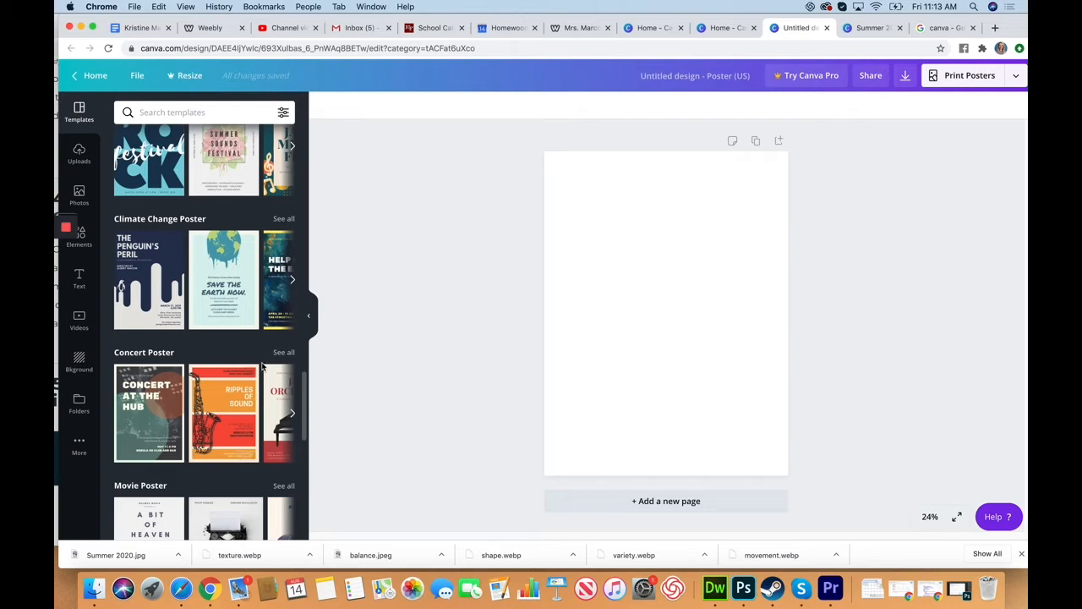
left_click_drag(1015, 21, 1027, 21)
left_click(95, 201)
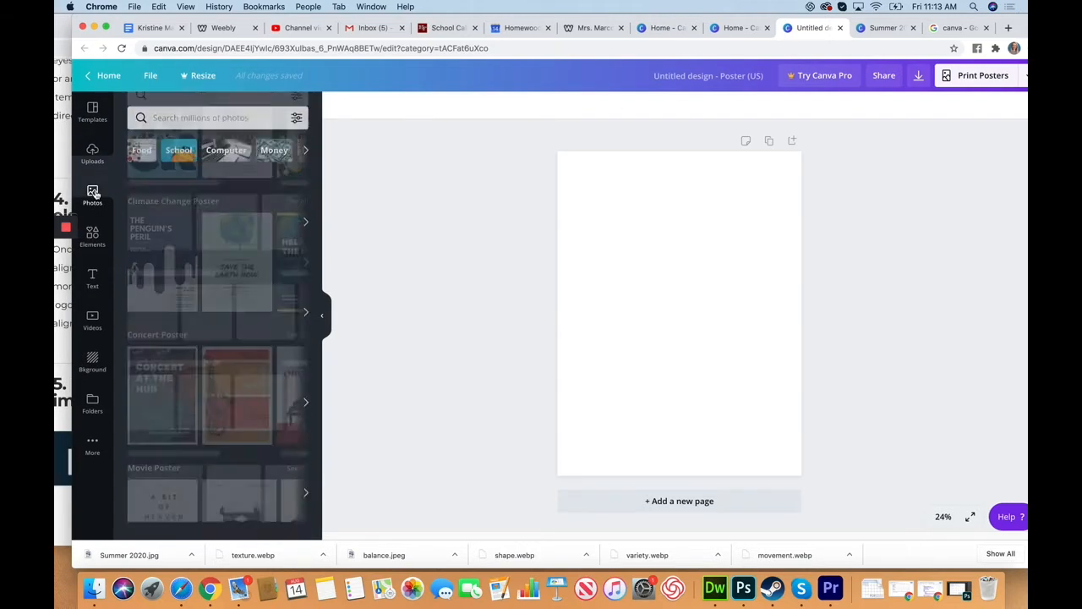
scroll(196, 137, "down", 1)
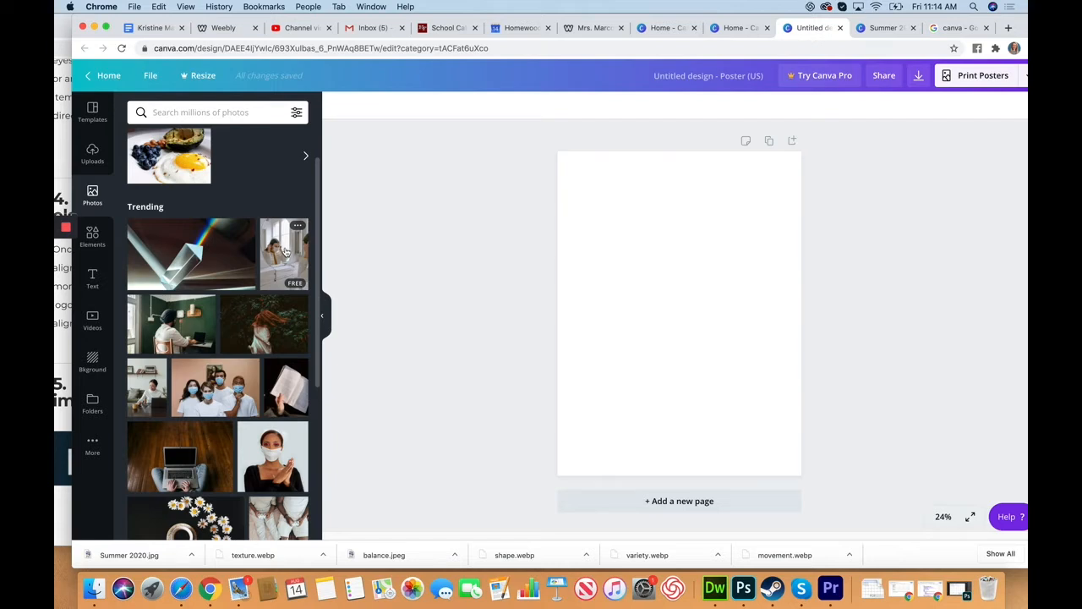
Place a square in the page's upper-left corner and reshape it into a full-height vertical band covering over a third of the page width
left_click(91, 241)
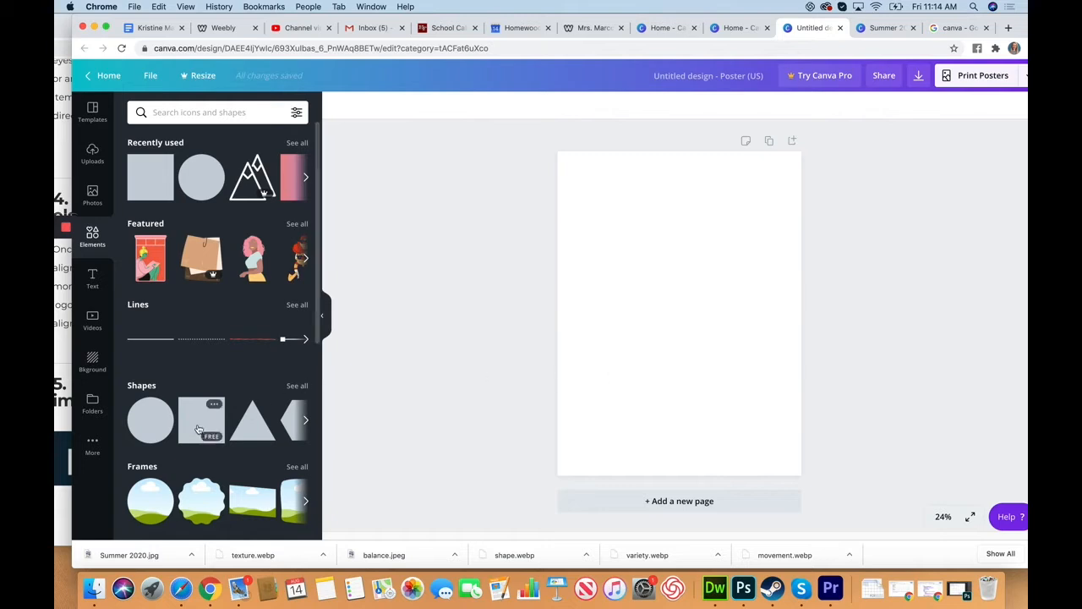
left_click_drag(197, 427, 604, 242)
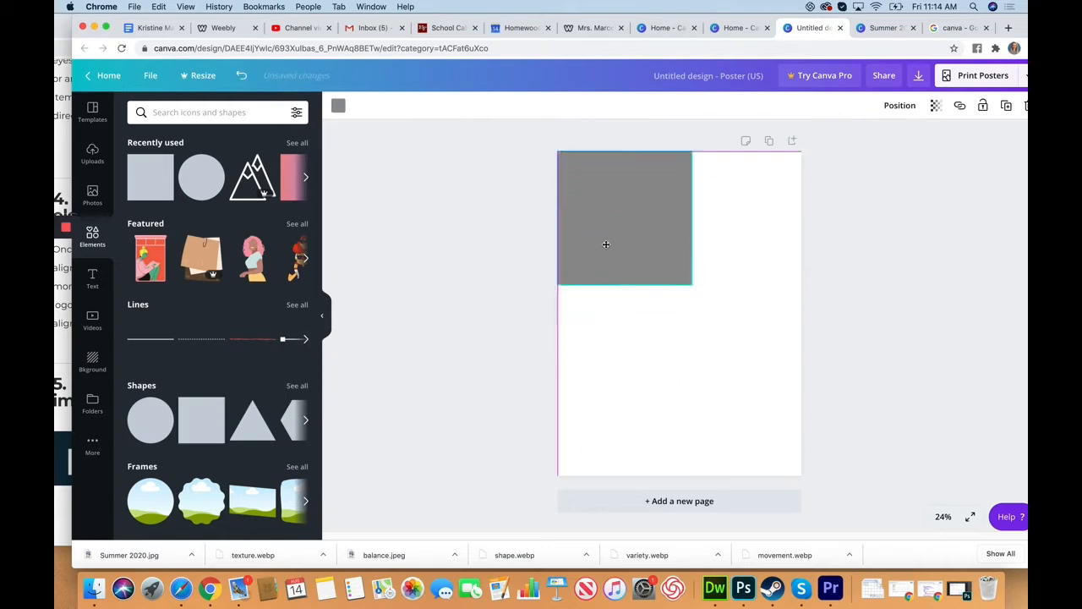
left_click_drag(689, 219, 650, 217)
left_click_drag(611, 285, 615, 475)
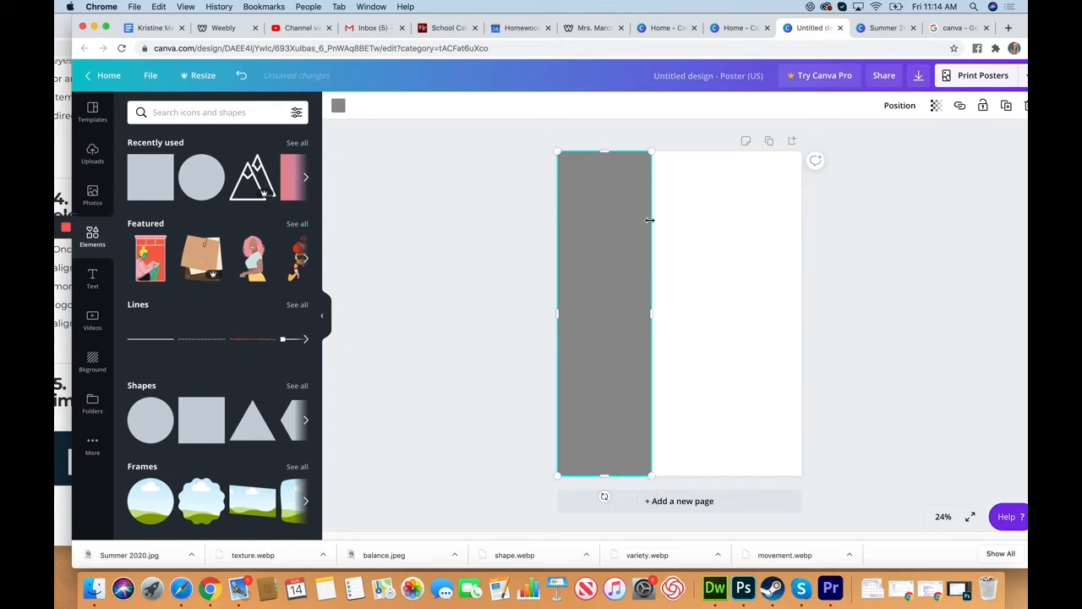
Recolour the vertical band with the dark violet default colour
left_click(338, 107)
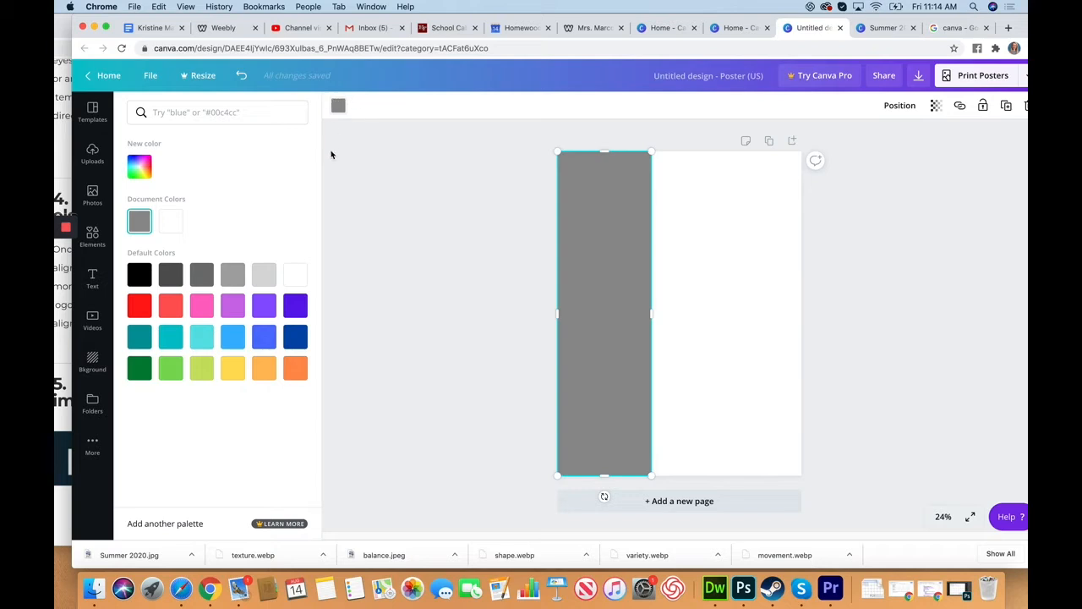
left_click(296, 312)
left_click(398, 189)
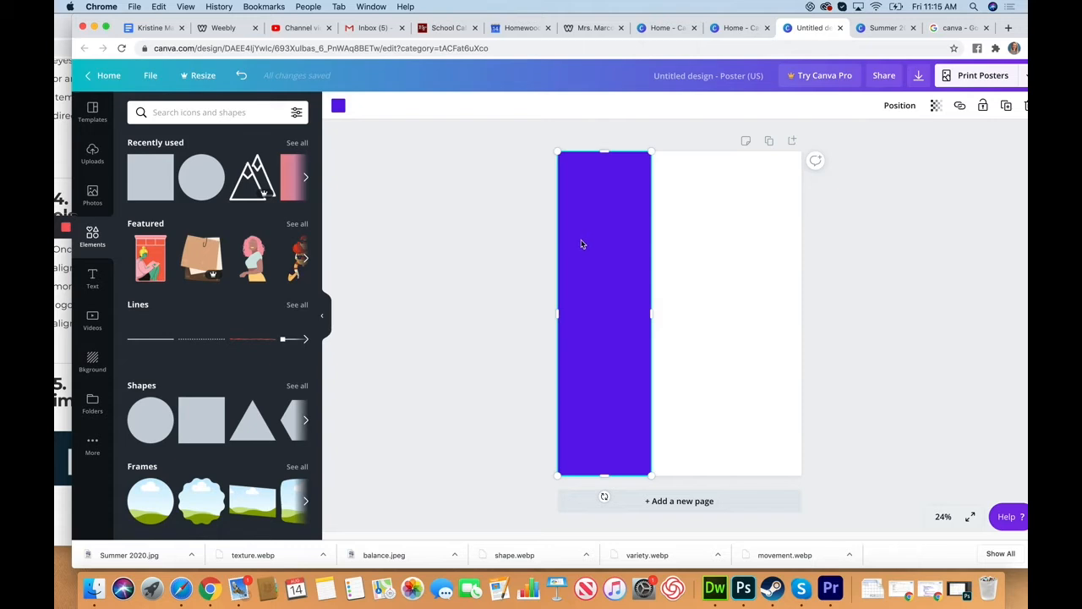
Add a second, narrower violet rectangle just beside the band with a thin white gap and stretch it to full page height
left_click(180, 111)
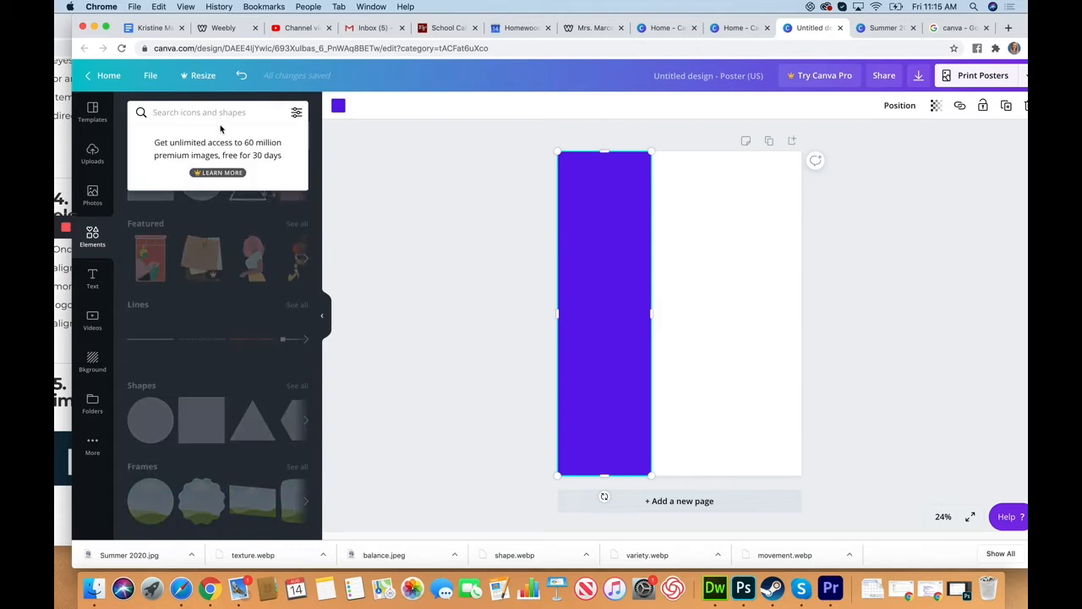
left_click(417, 261)
left_click_drag(207, 423, 720, 287)
left_click_drag(773, 324, 671, 216)
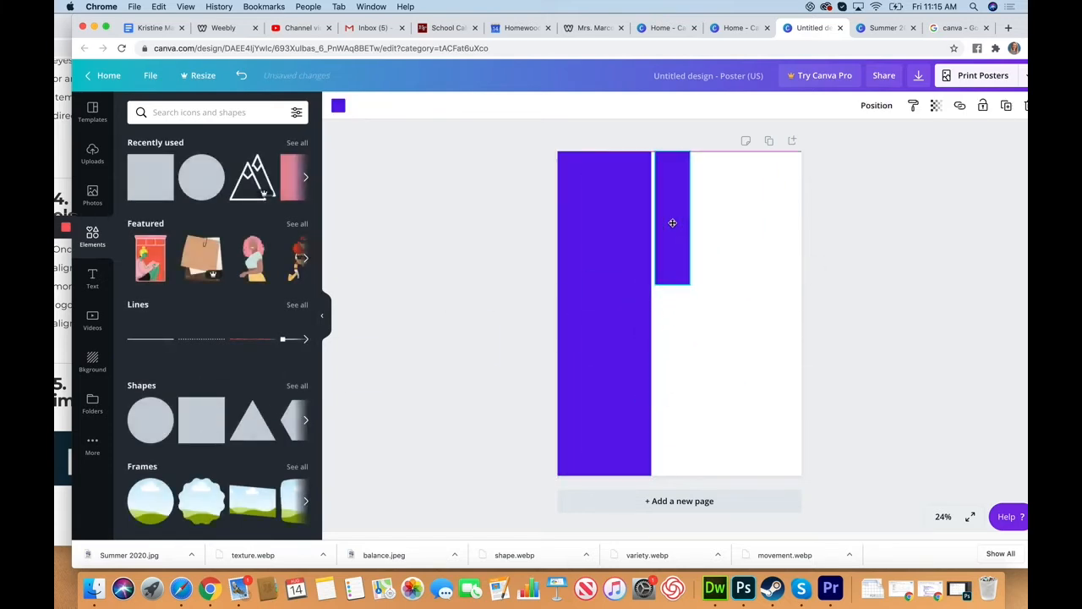
left_click_drag(674, 289, 681, 476)
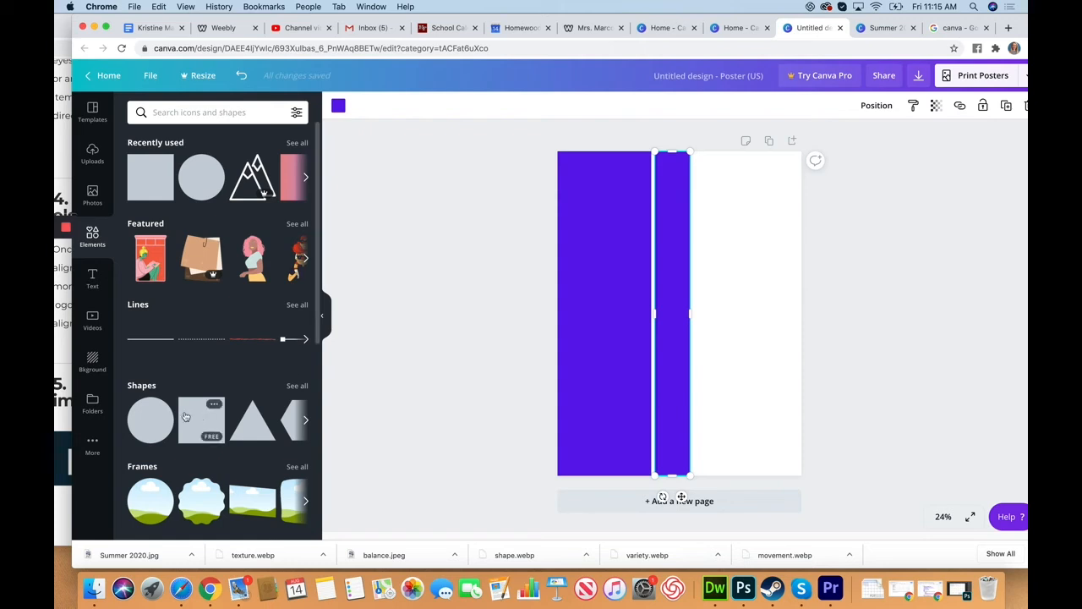
Add a circle over the upper part of the two bands, enlarge it and centre it near their gap
left_click_drag(152, 423, 607, 222)
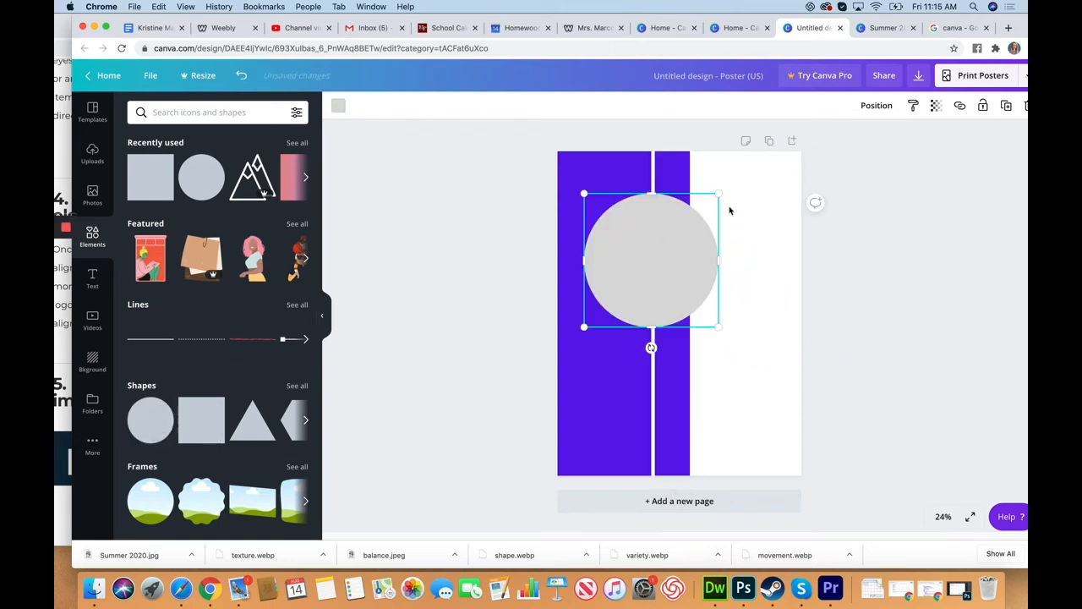
left_click_drag(720, 194, 753, 177)
left_click_drag(664, 225, 653, 224)
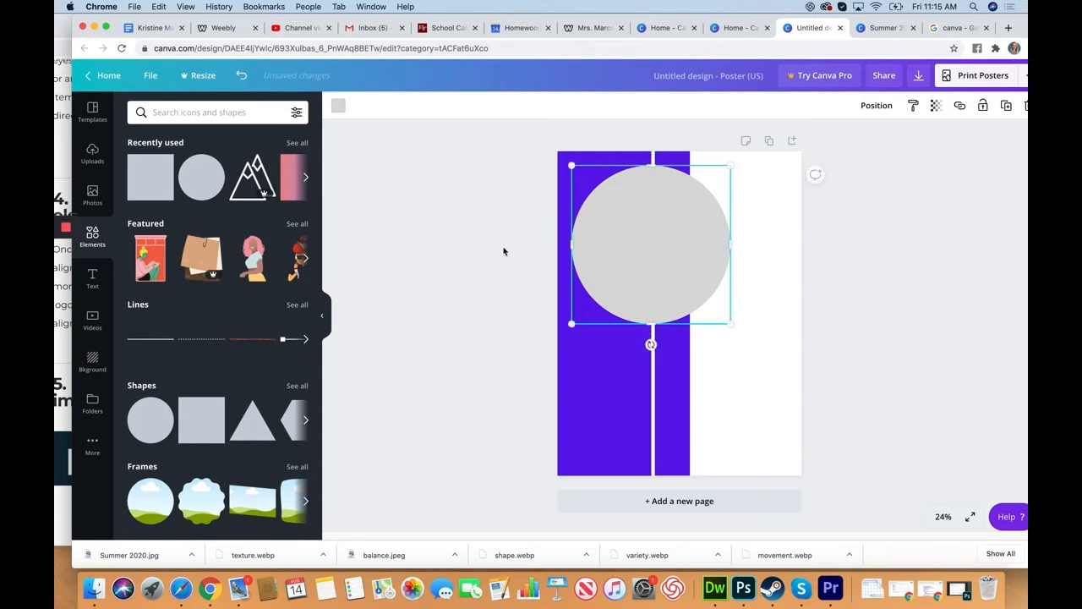
Recolour the circle with the lighter violet next to dark violet in the default colours
left_click(338, 105)
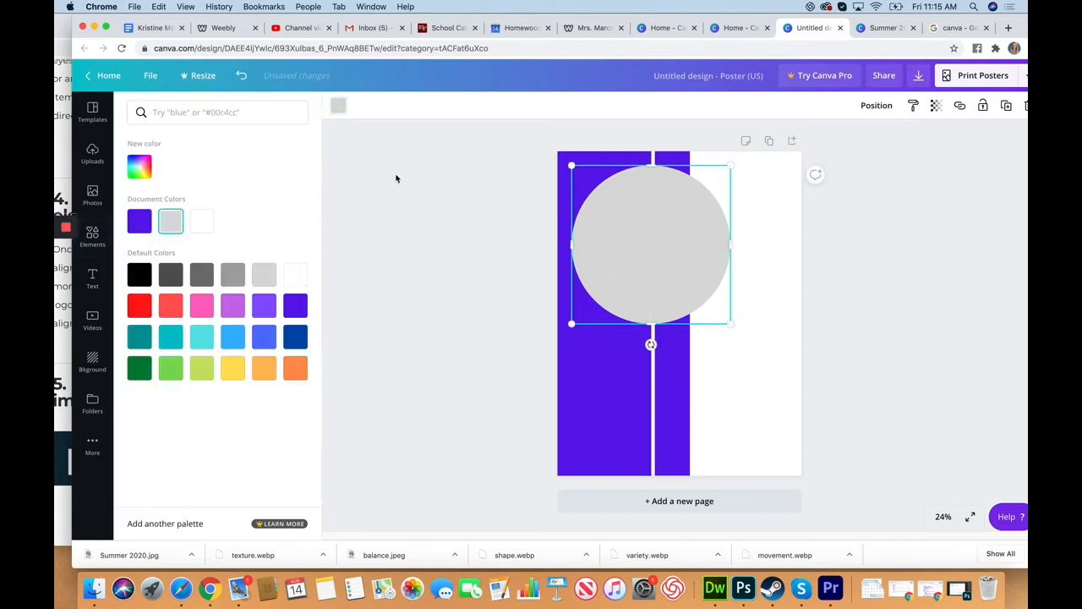
left_click(270, 306)
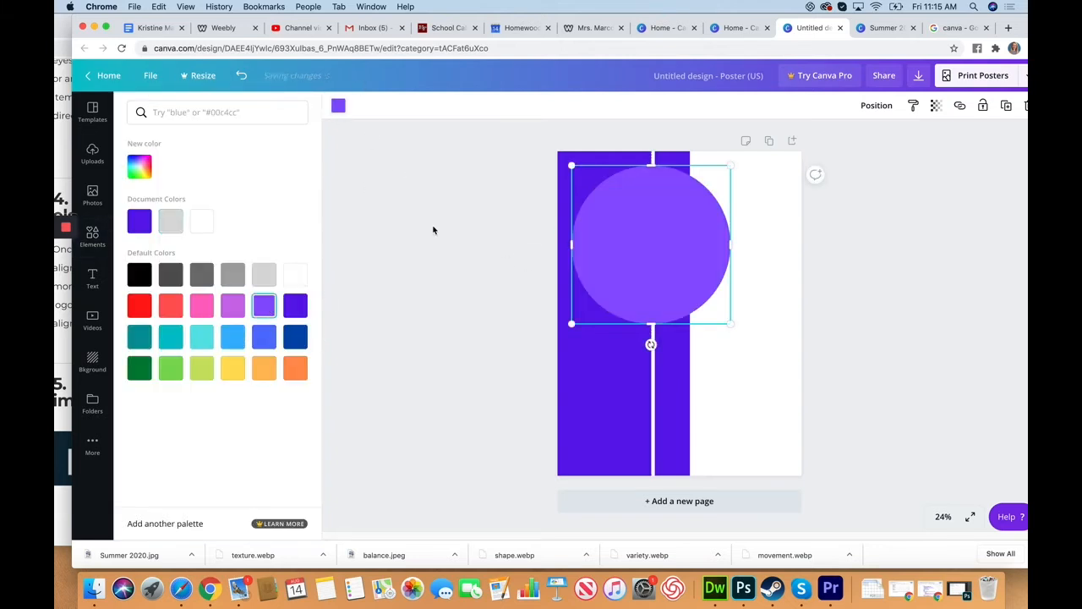
left_click(434, 230)
left_click(501, 374)
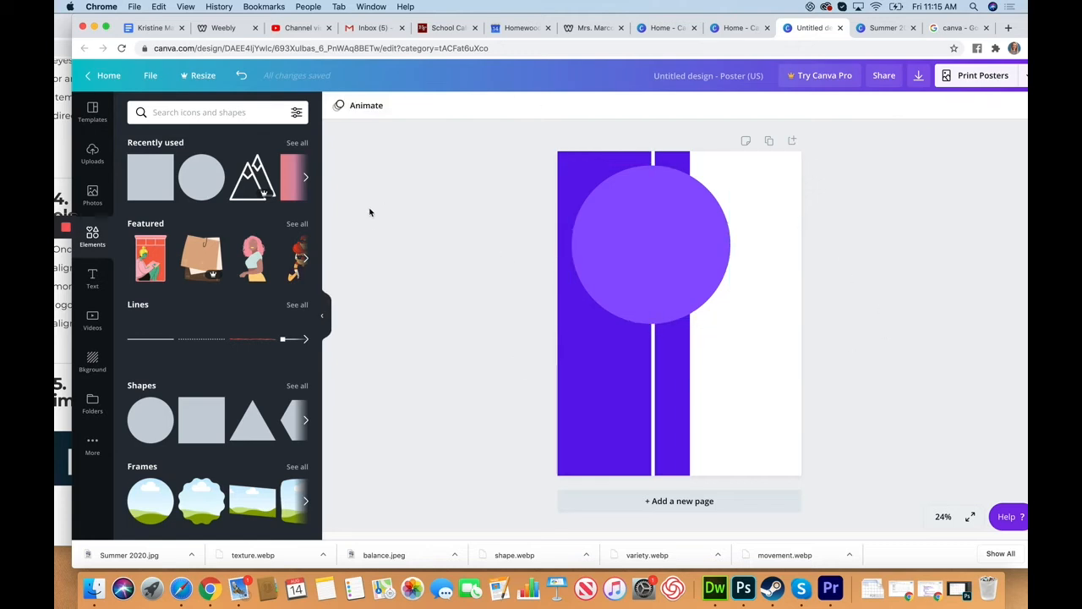
Search the elements for "mountain", add the free outlined mountain range, and scale it to page width along the page's bottom edge
left_click(233, 120)
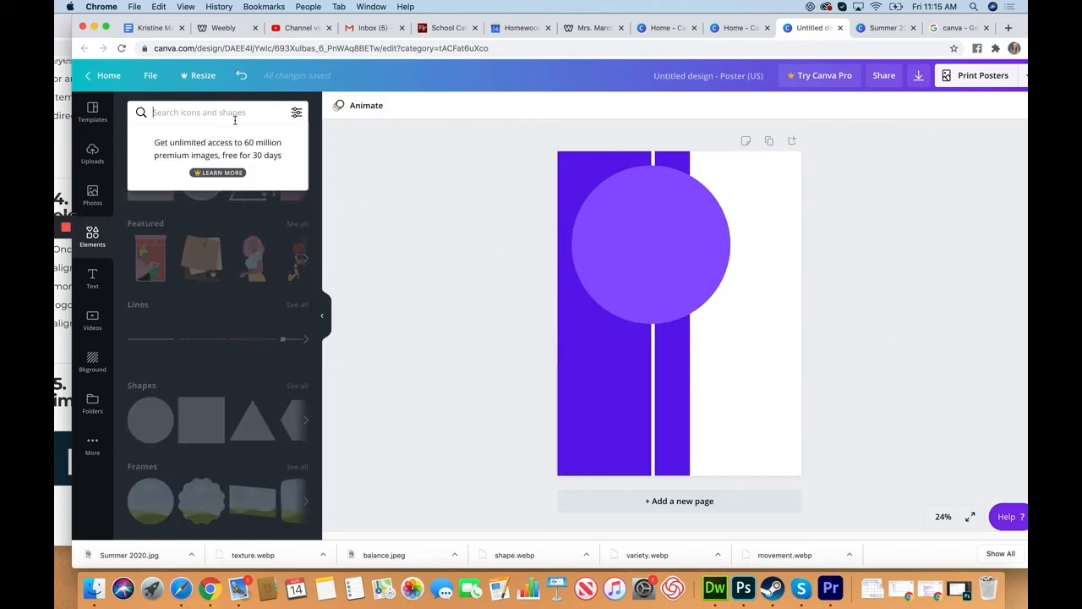
type("mountain")
key("Return")
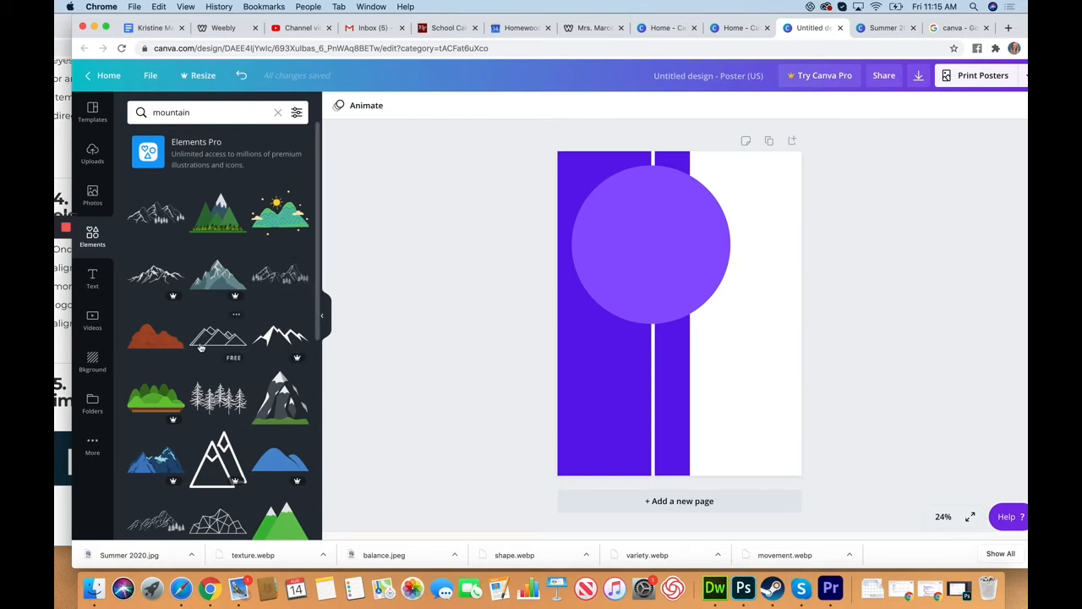
left_click_drag(202, 347, 593, 470)
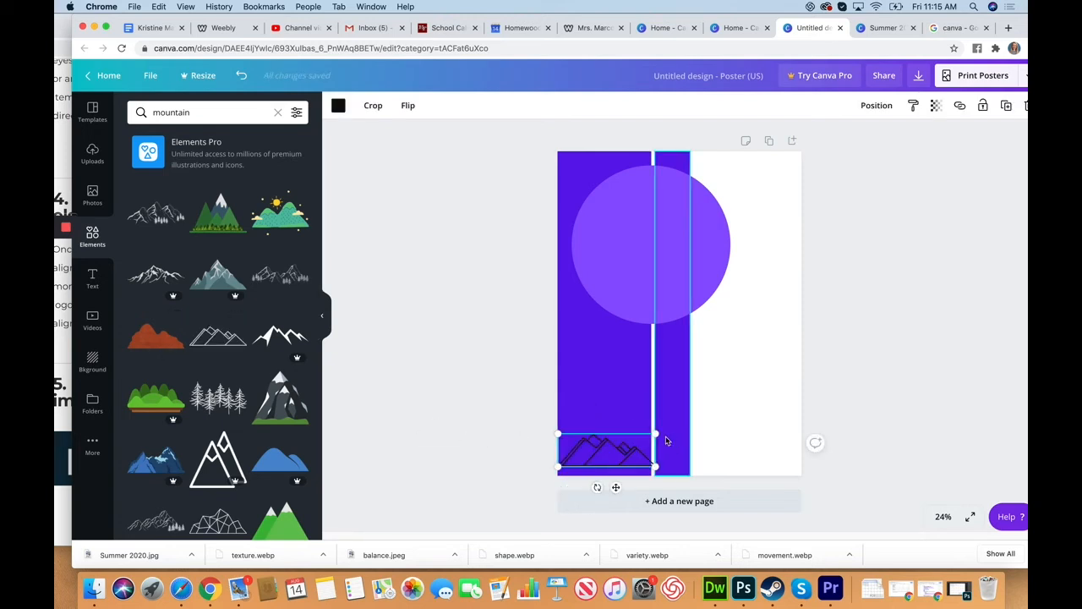
left_click_drag(655, 434, 803, 385)
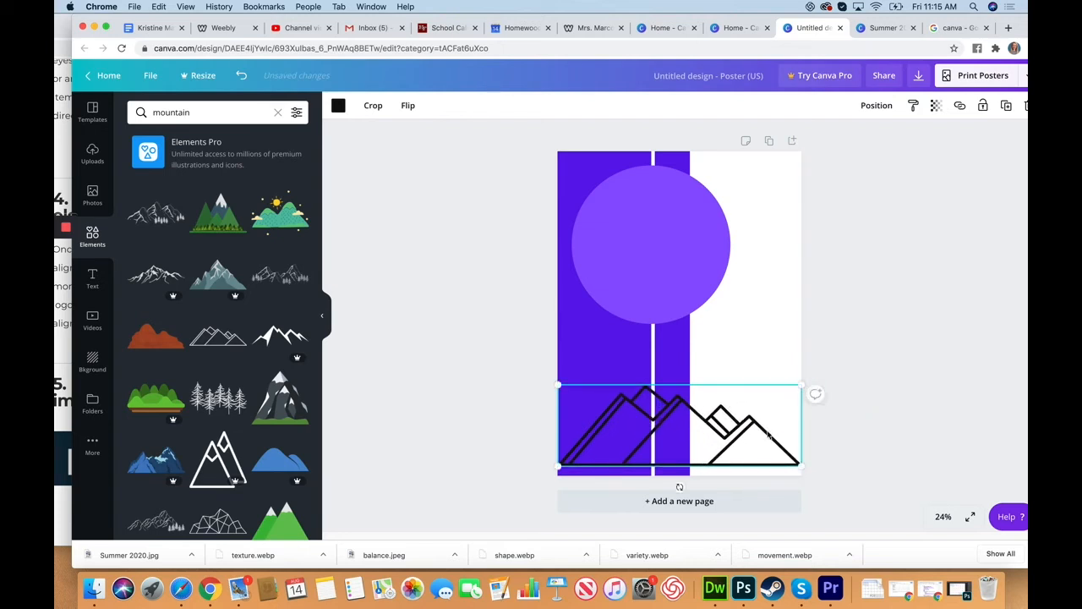
left_click_drag(768, 434, 769, 441)
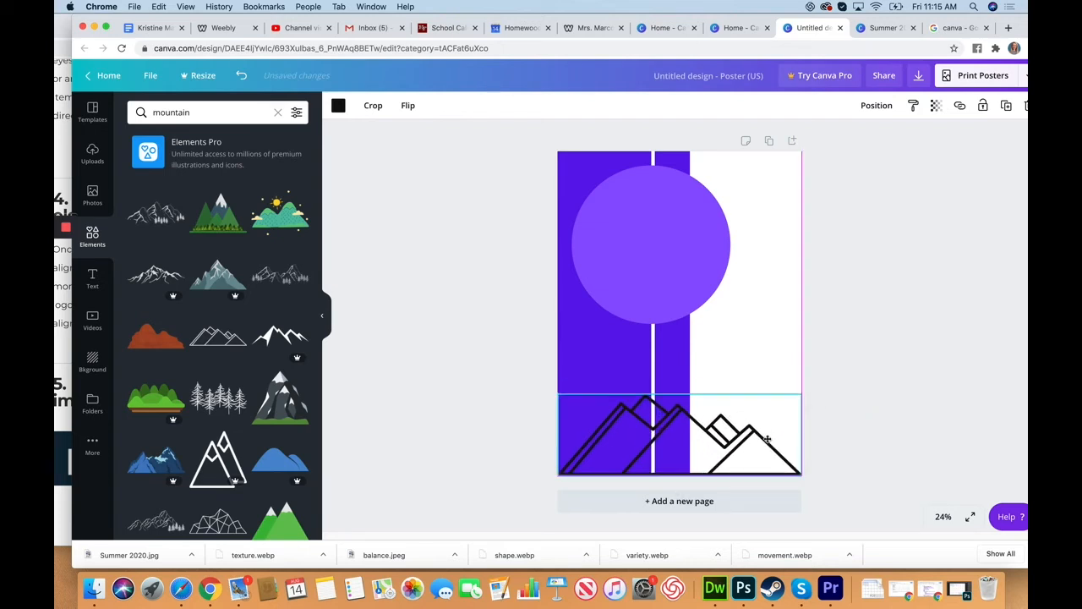
Recolour the mountain outline white using the document colours
left_click(339, 106)
left_click(234, 221)
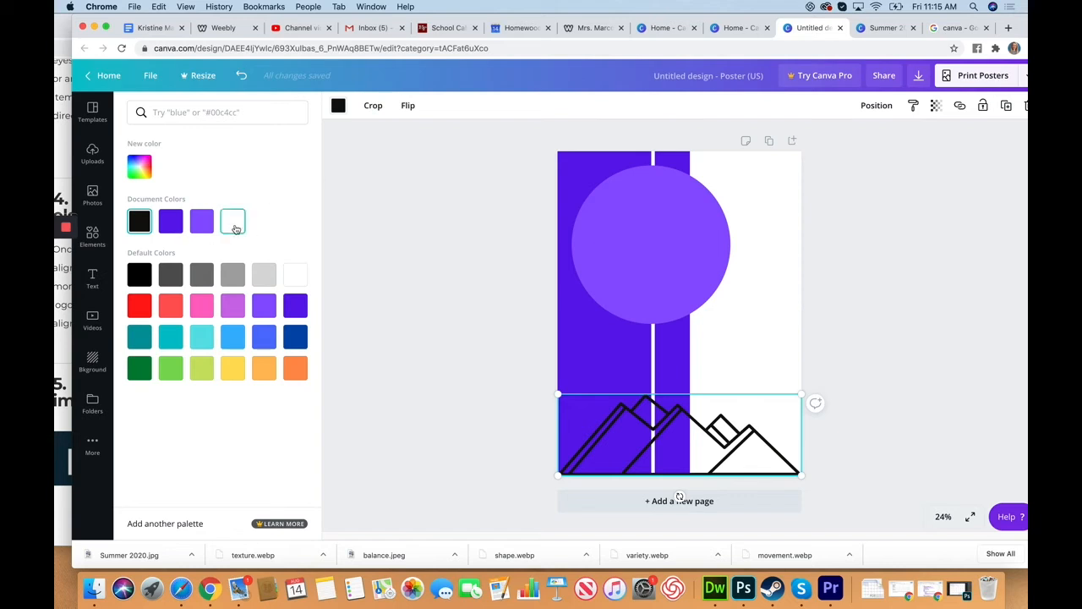
left_click(429, 310)
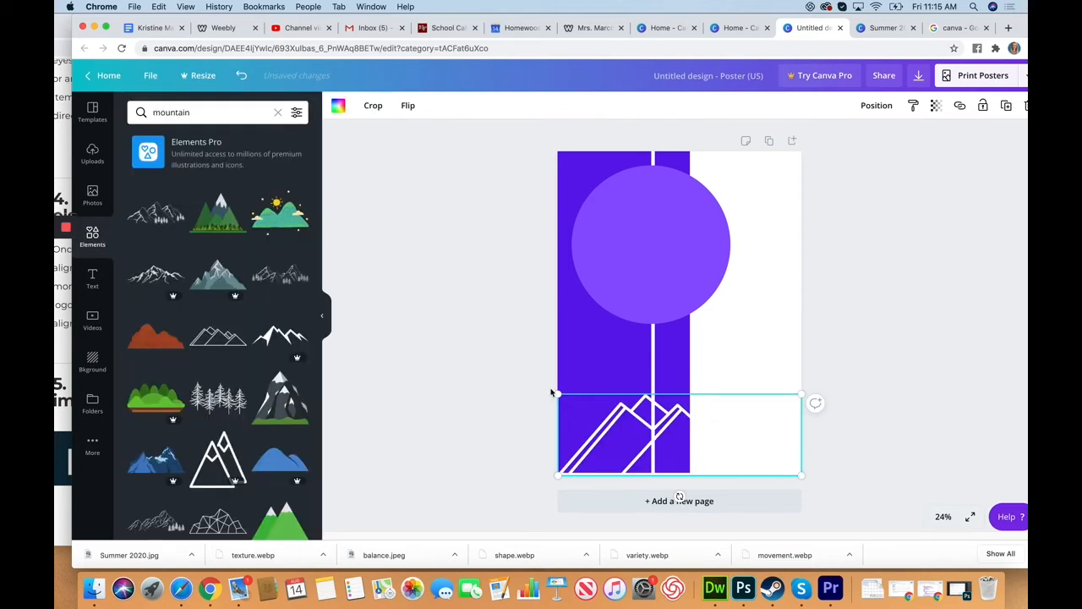
left_click(428, 208)
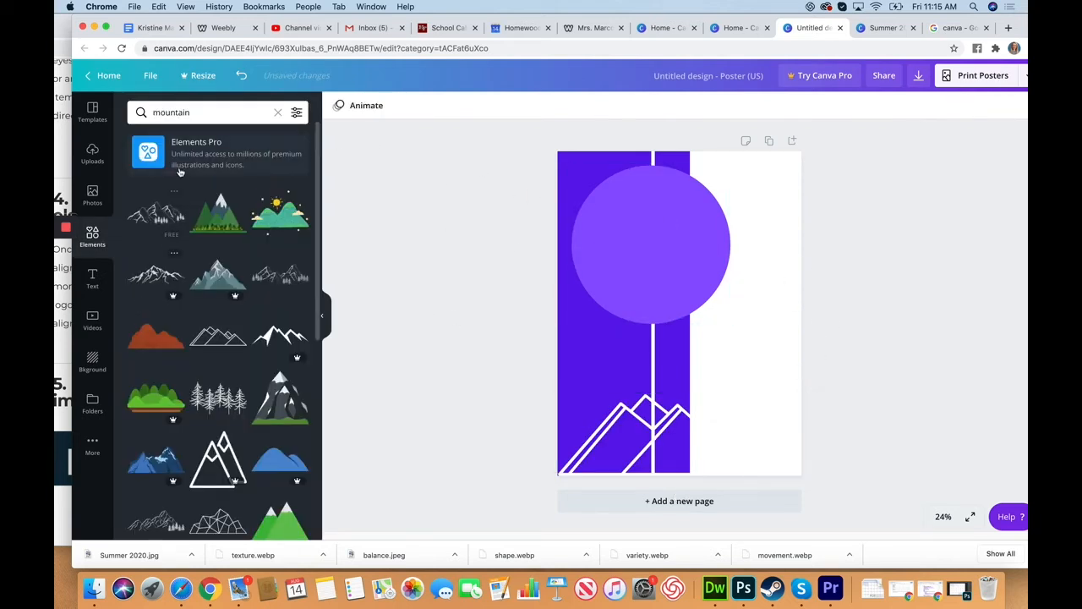
Add the "Wild SALE" font combination over the circle and shrink it to fit the circle
left_click(94, 283)
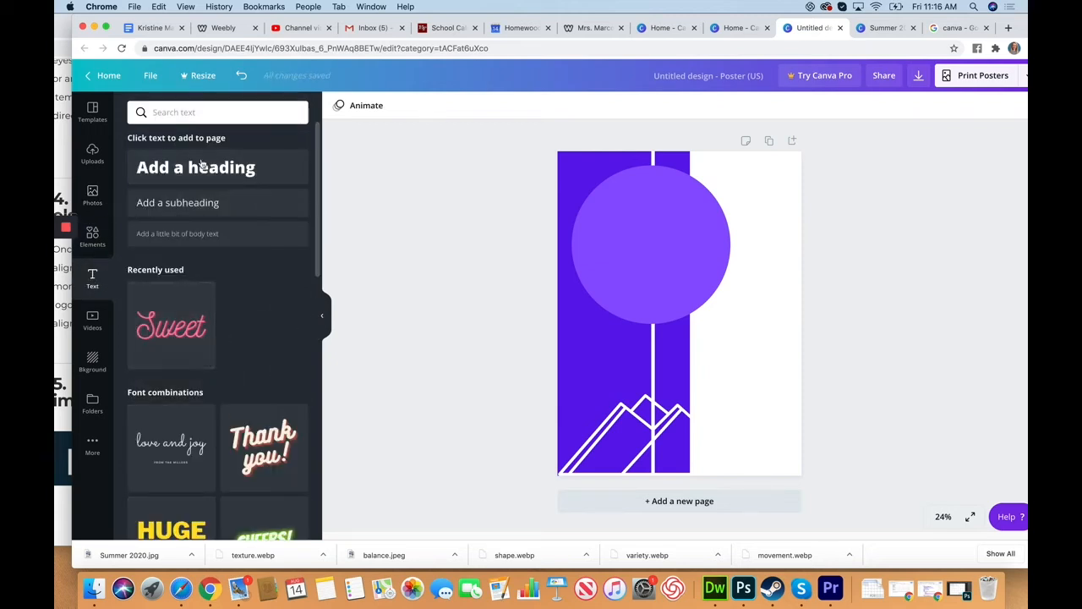
scroll(250, 418, "down", 3)
scroll(250, 418, "down", 15)
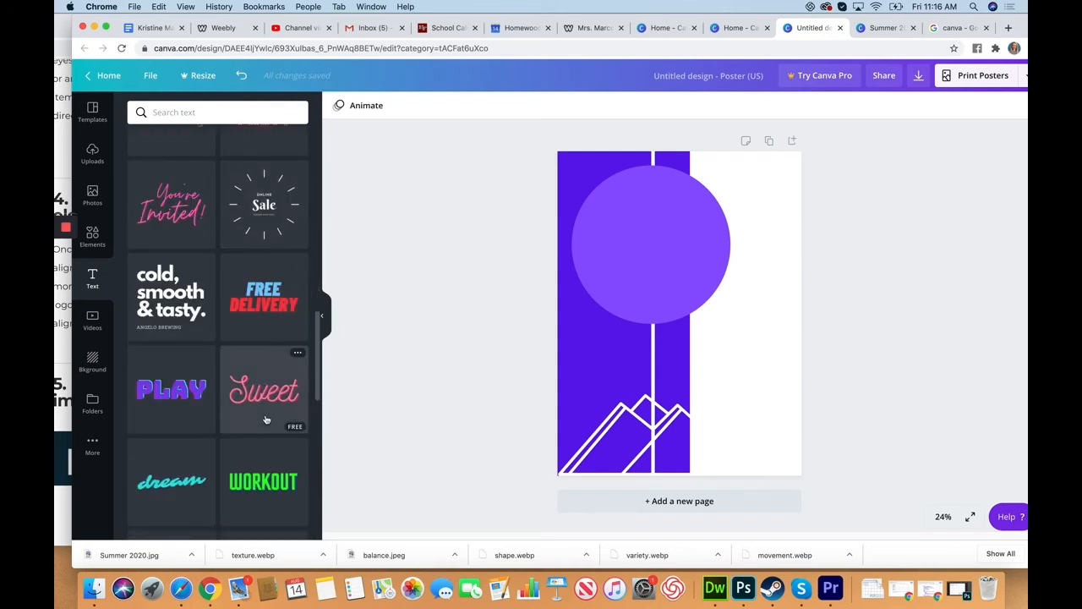
scroll(266, 419, "down", 1)
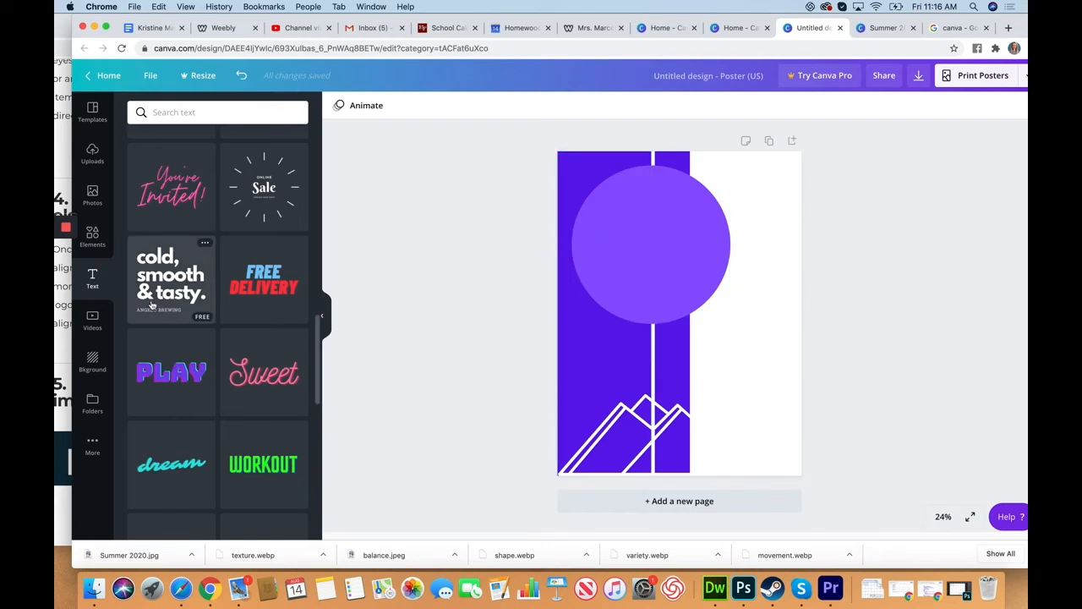
scroll(213, 414, "down", 5)
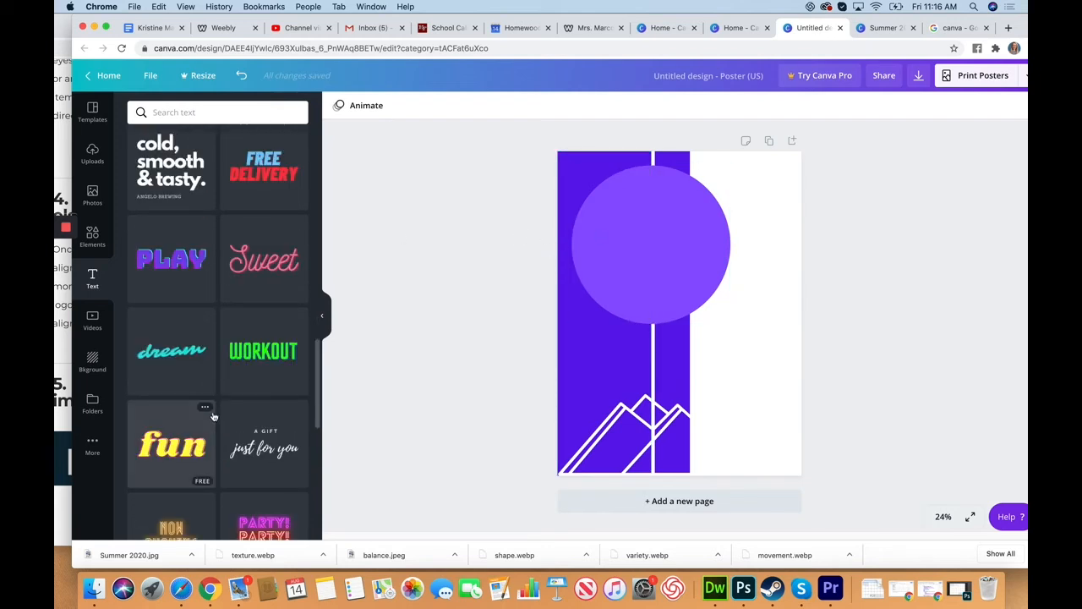
scroll(214, 418, "down", 2)
scroll(211, 422, "down", 2)
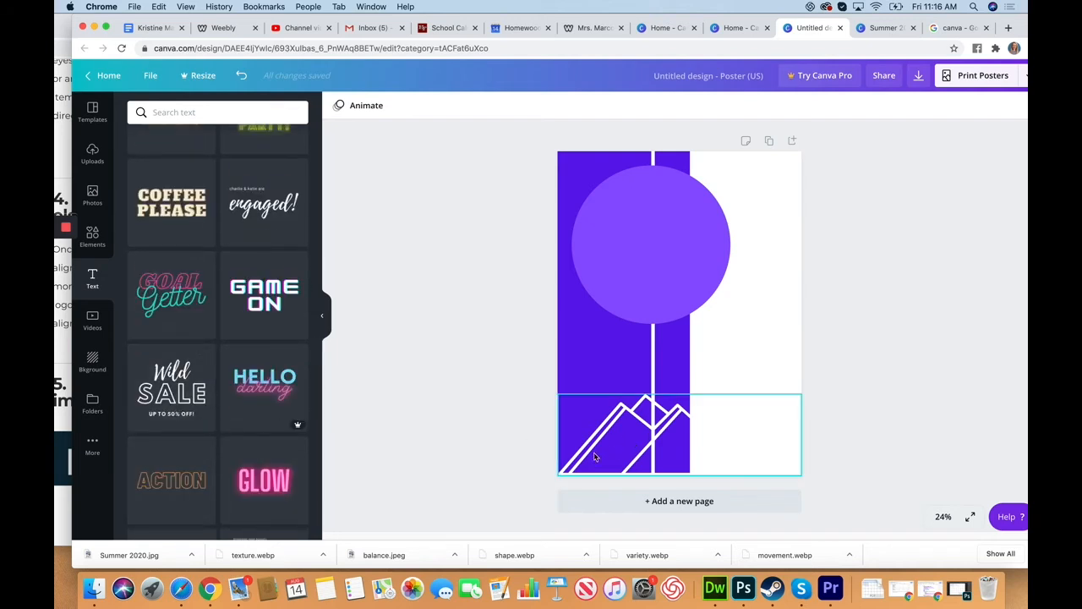
left_click_drag(173, 390, 604, 239)
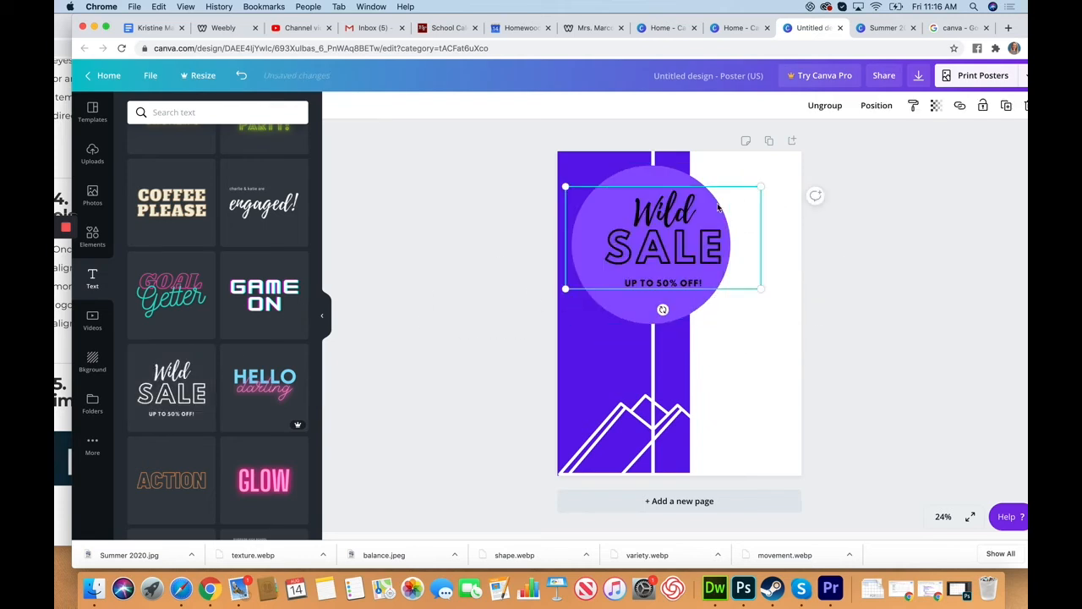
left_click_drag(755, 186, 734, 201)
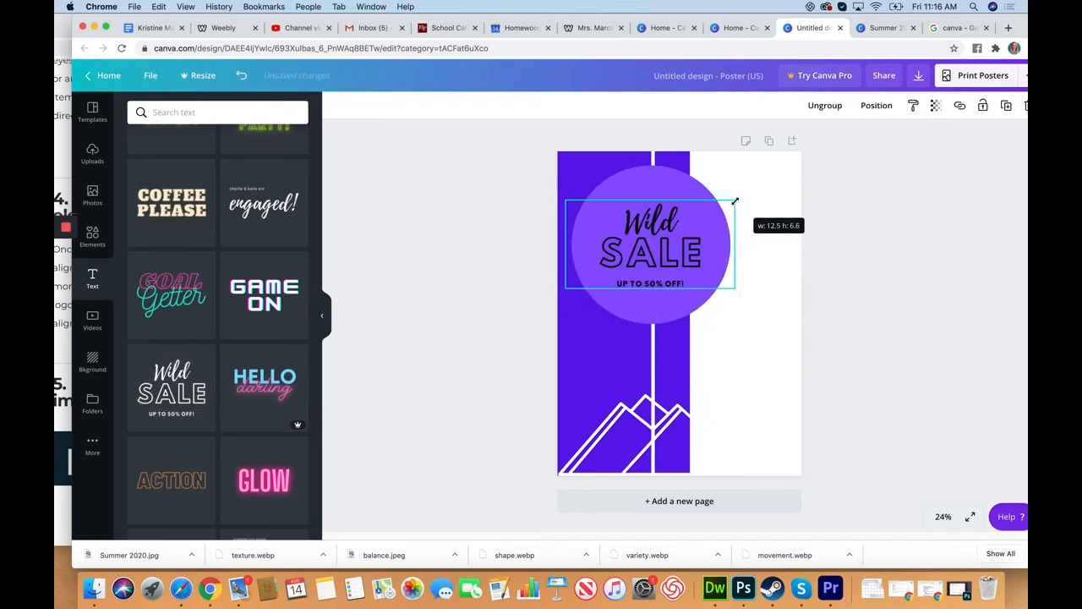
Replace the word "Wild" in the text group with "Summer"
left_click(658, 226)
left_click_drag(629, 223, 705, 222)
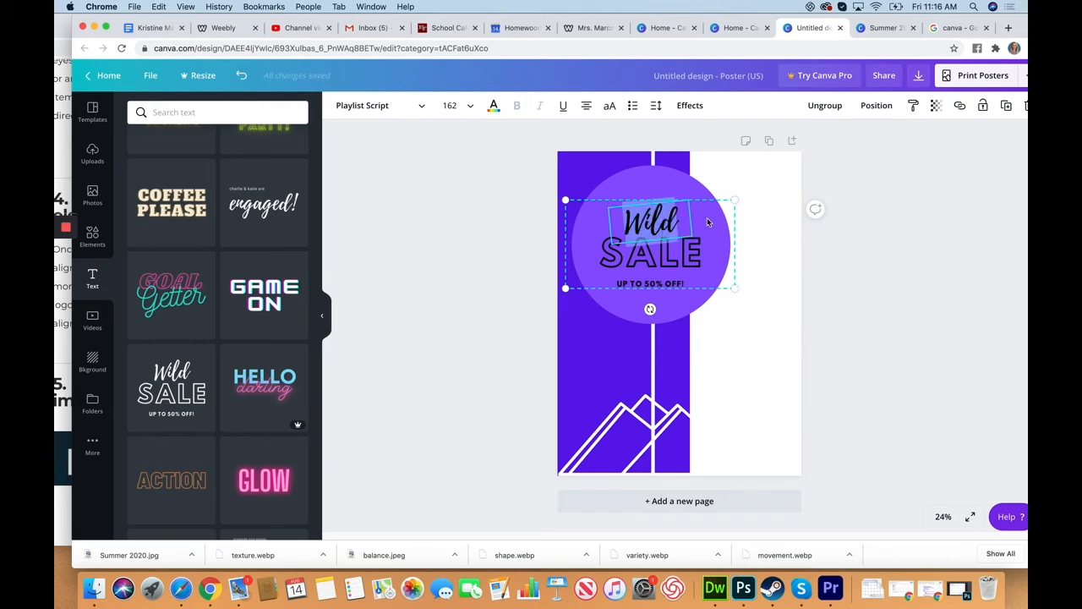
type("Summer")
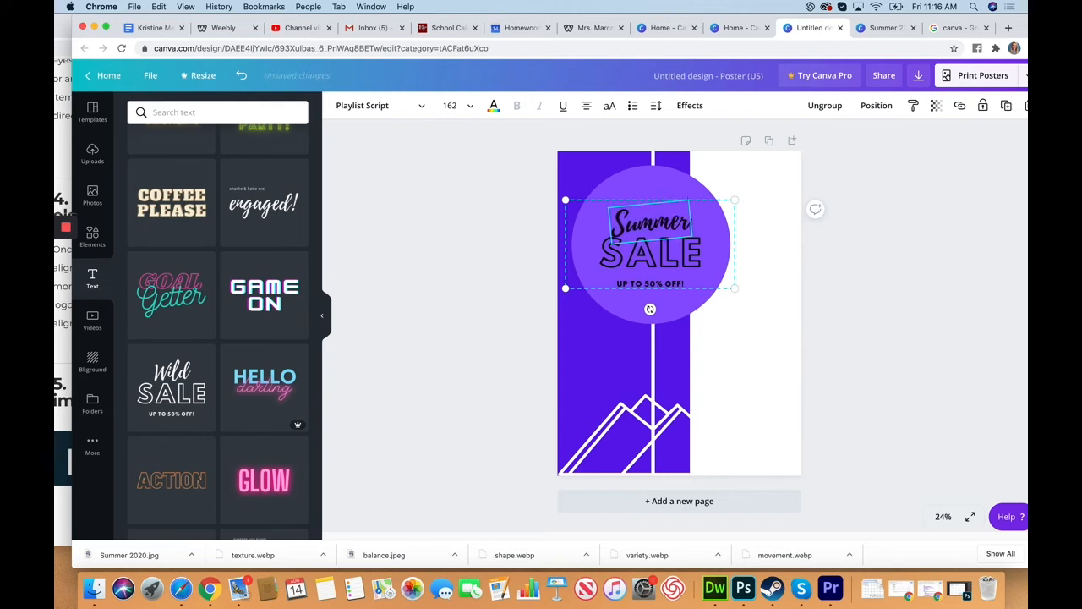
Replace the word "SALE" in the circle's text group with "2020"
left_click(648, 263)
double_click(609, 256)
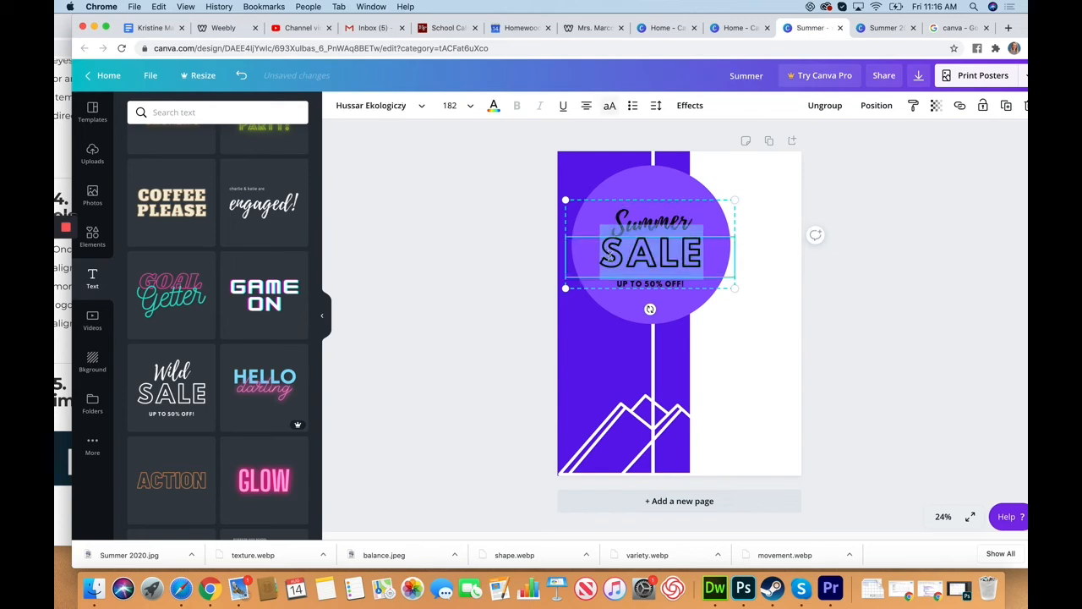
type("2020")
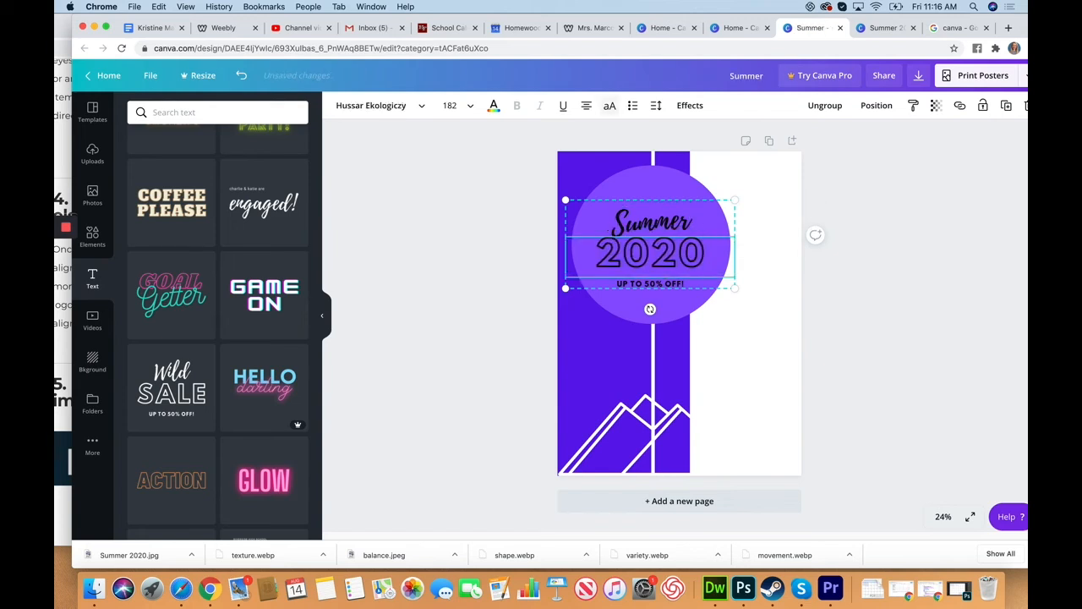
Recolour the "2020" text white using the document colours
left_click(678, 255)
left_click_drag(710, 255, 573, 257)
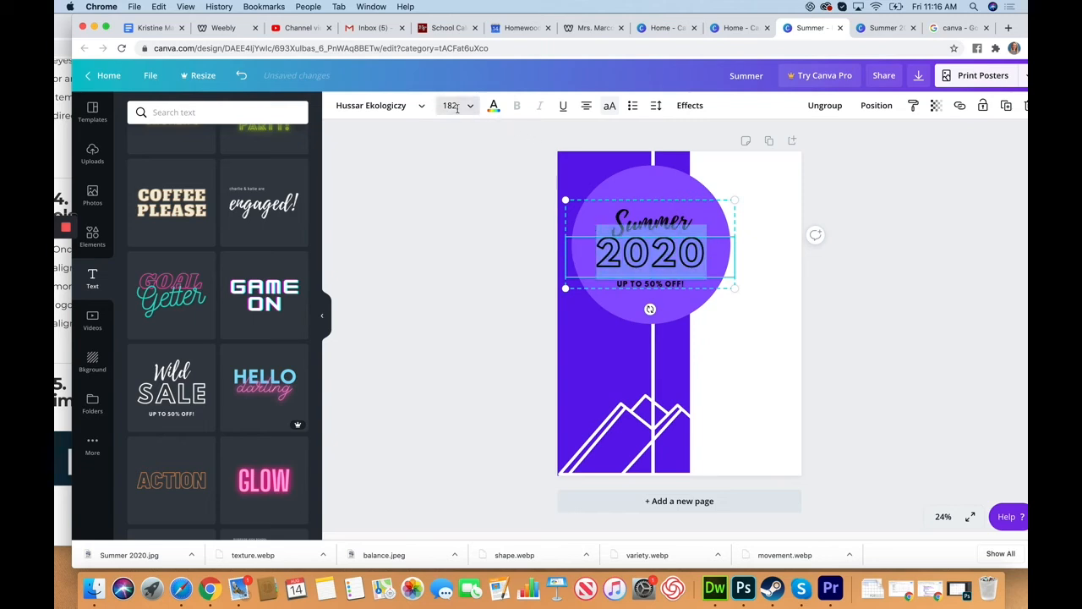
left_click(494, 105)
left_click(234, 221)
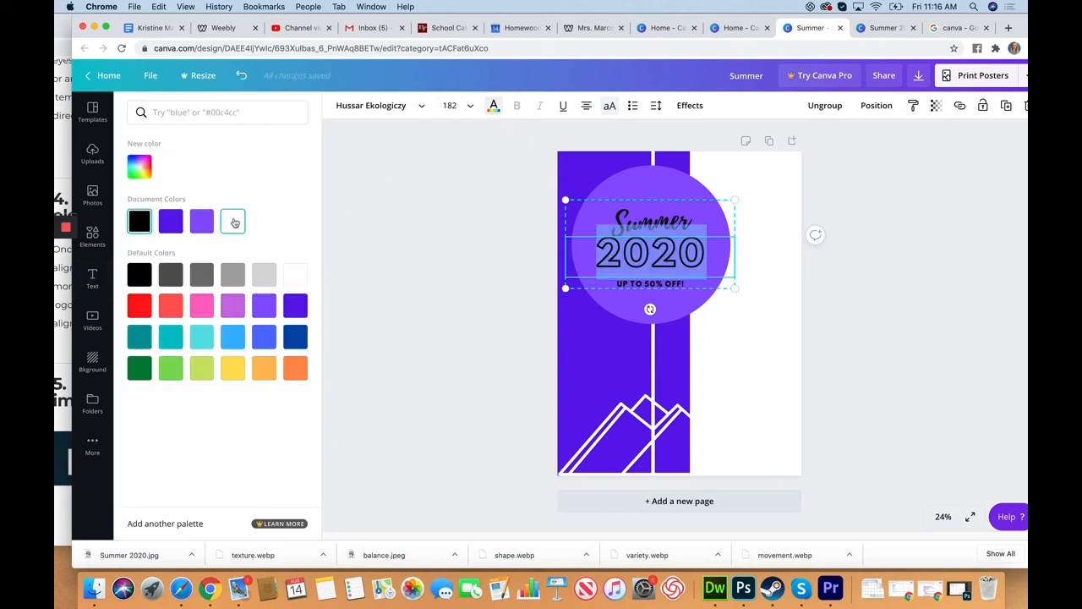
left_click(413, 106)
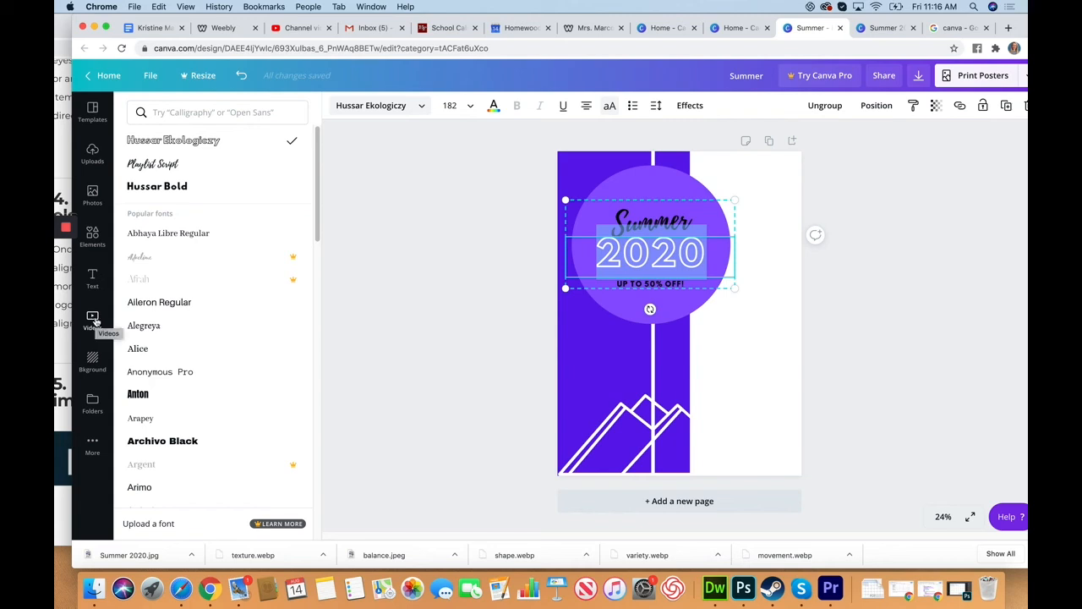
left_click(92, 360)
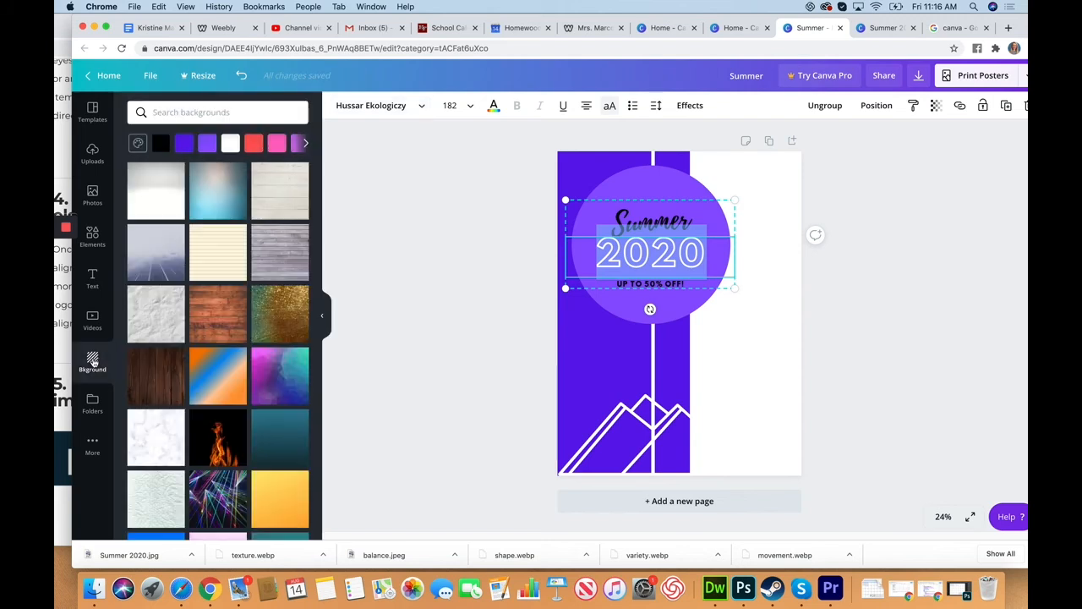
left_click(479, 320)
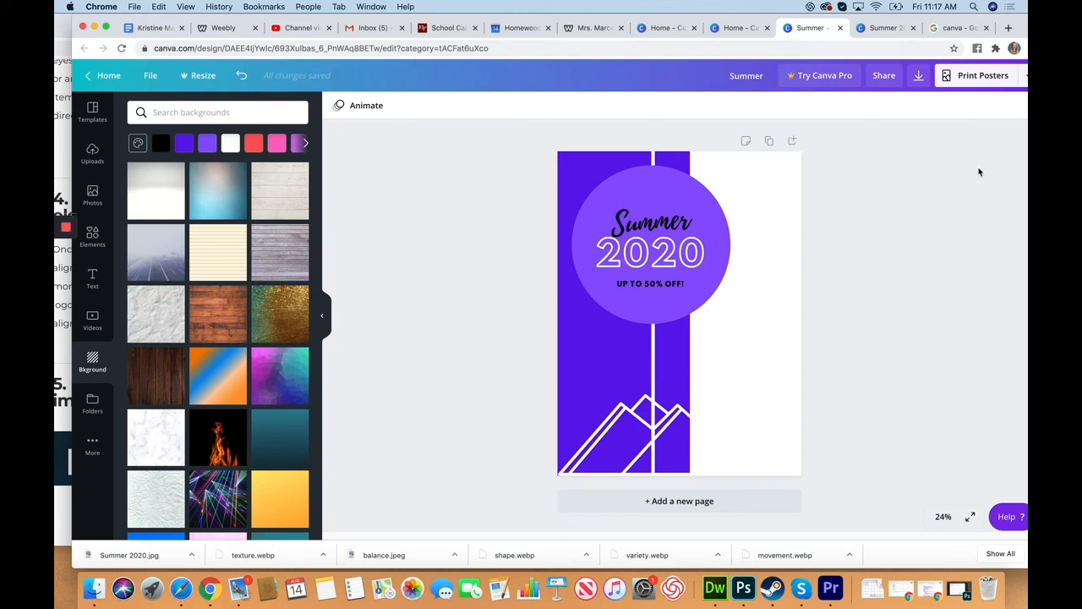
Download the poster with the file type set to JPG
left_click(919, 76)
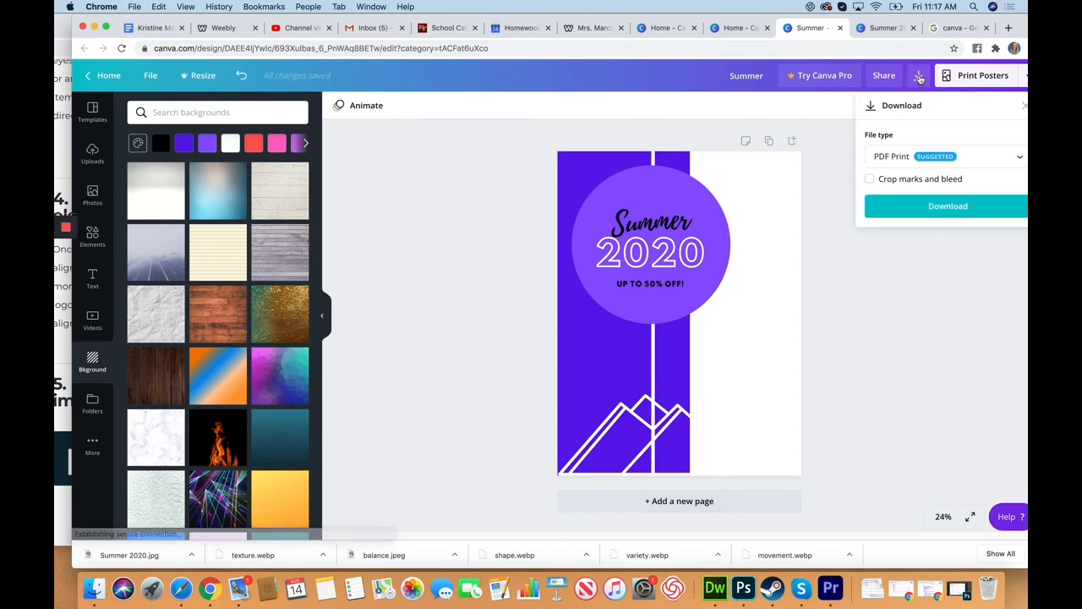
left_click_drag(1028, 30, 876, 30)
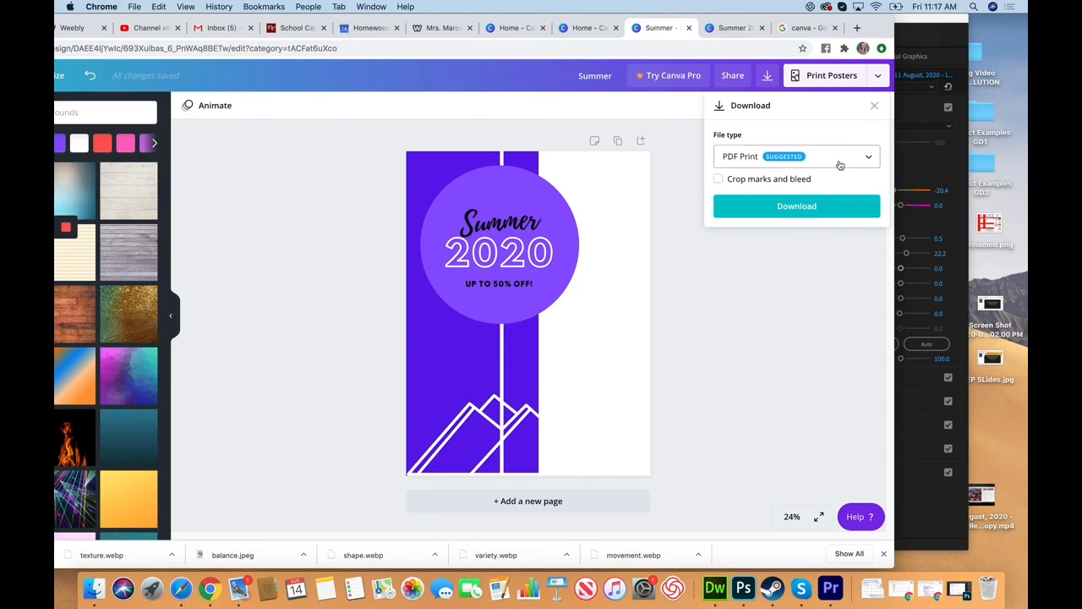
left_click(875, 161)
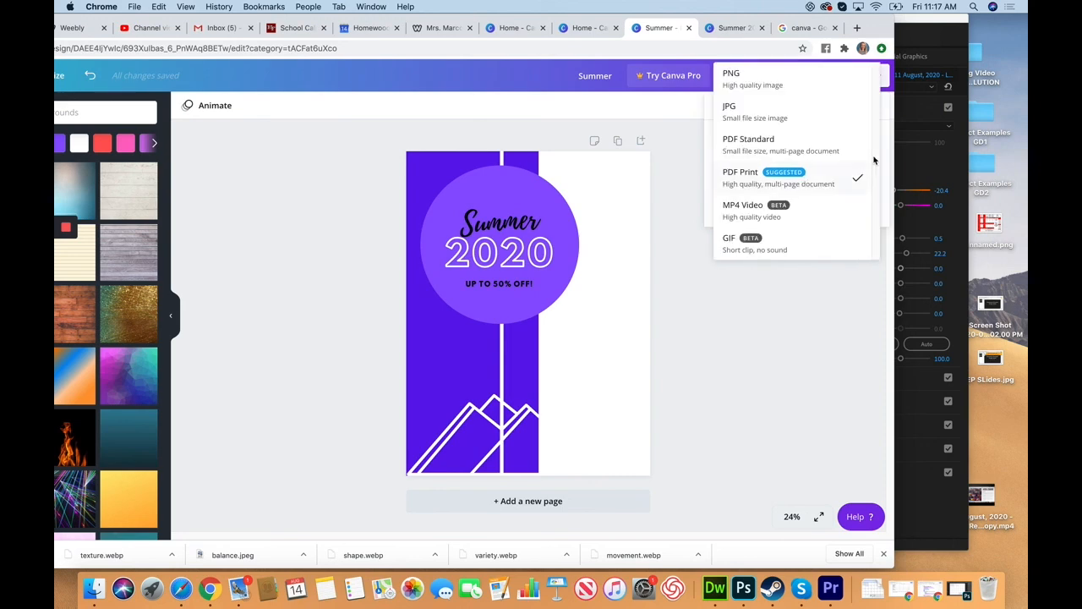
left_click(759, 113)
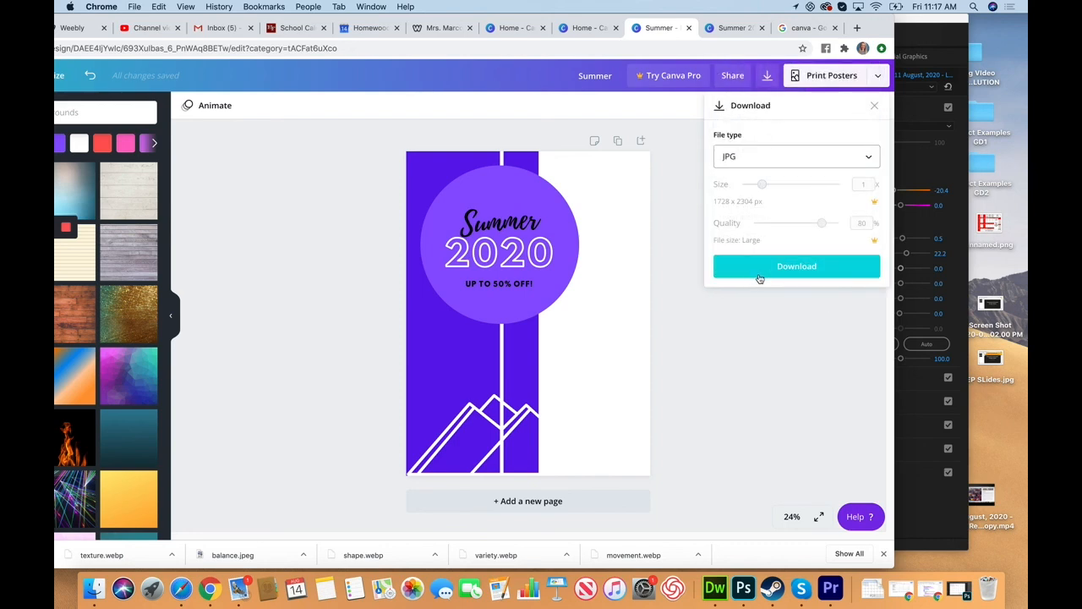
left_click(802, 268)
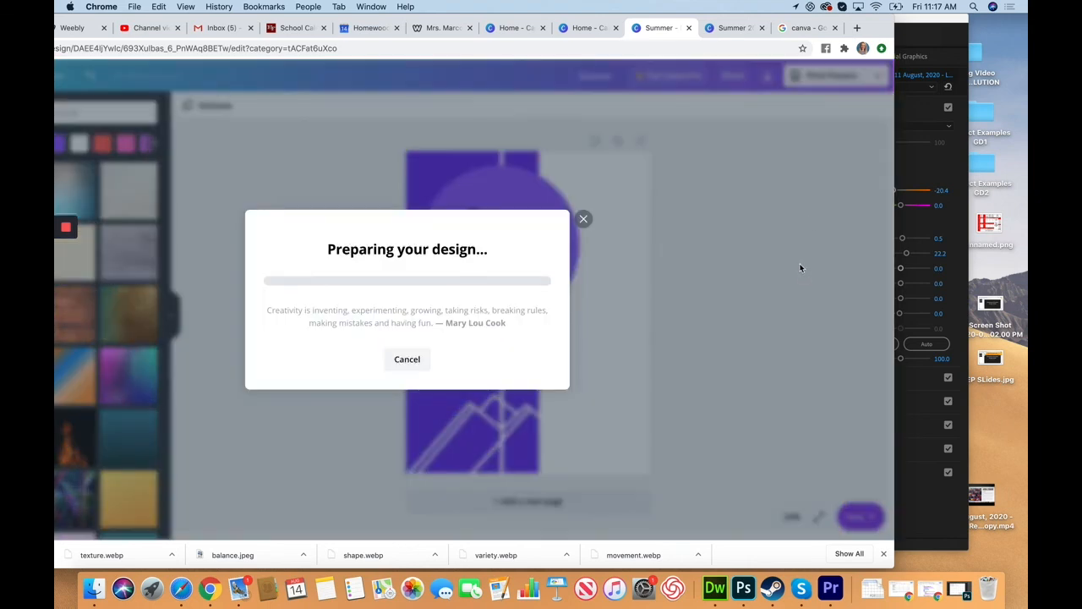
Show the downloaded Summer.jpg in Finder
left_click_drag(881, 26, 1023, 26)
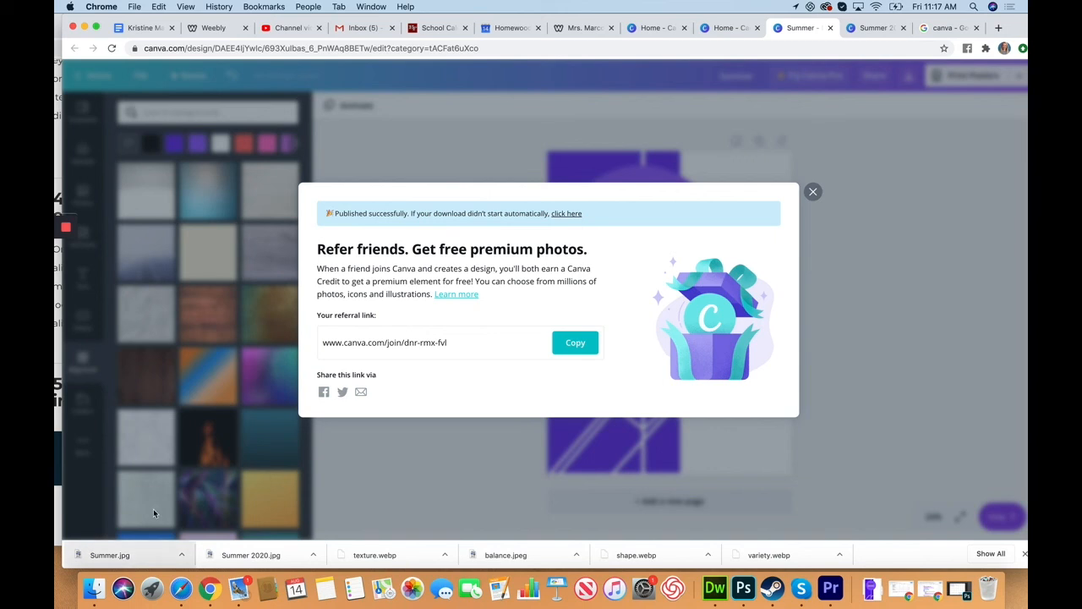
left_click(181, 555)
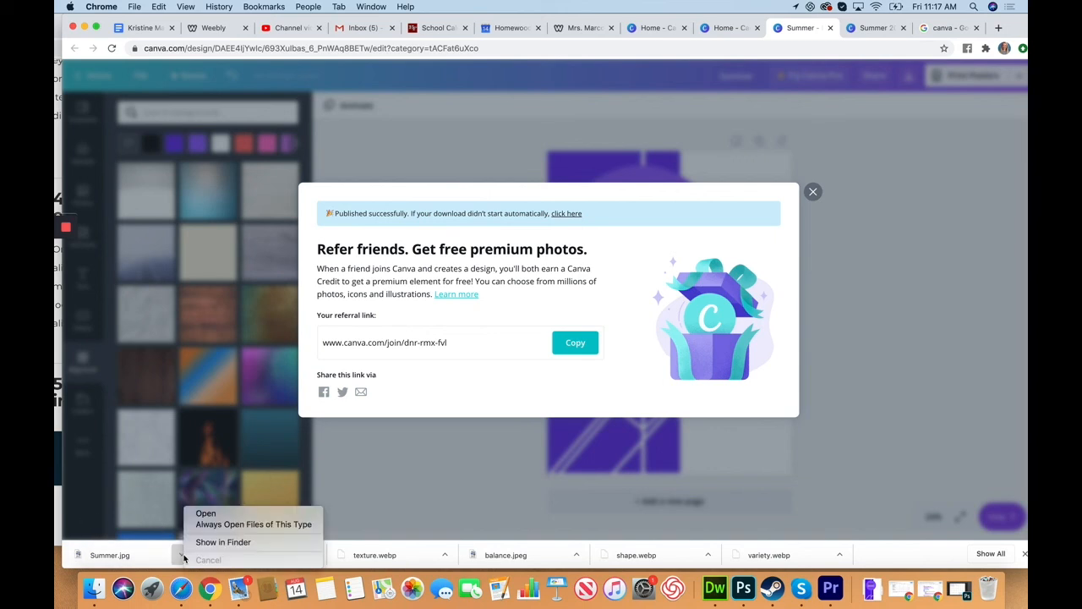
left_click(244, 543)
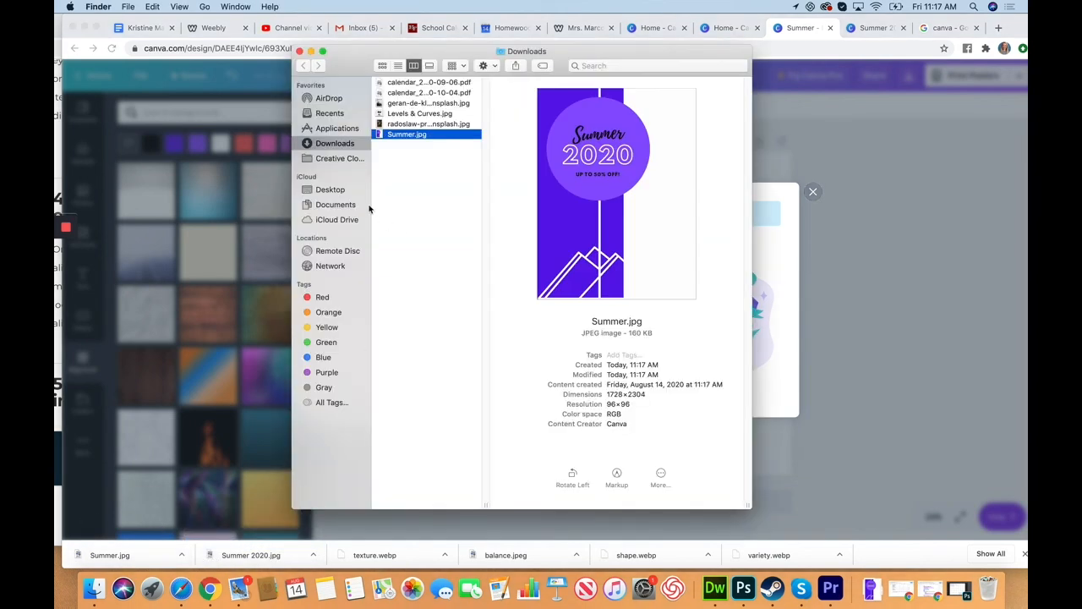